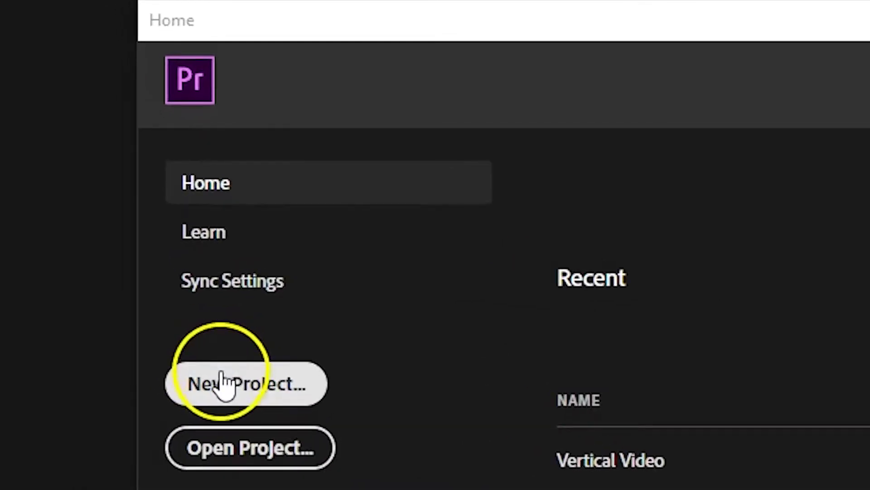
Create a new project named 'Vertical Video' stored in the Vertical video folder
{"action": "left_click", "coordinate": [222, 385]}
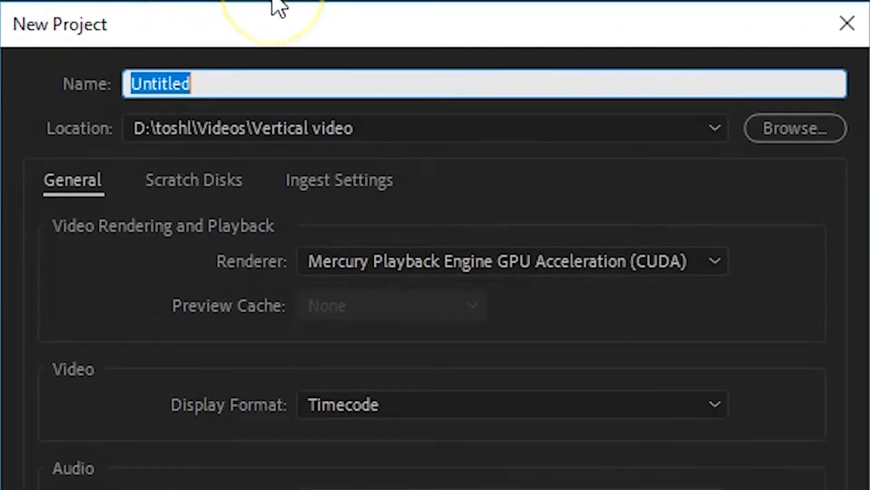
{"action": "type", "text": "Vertioc"}
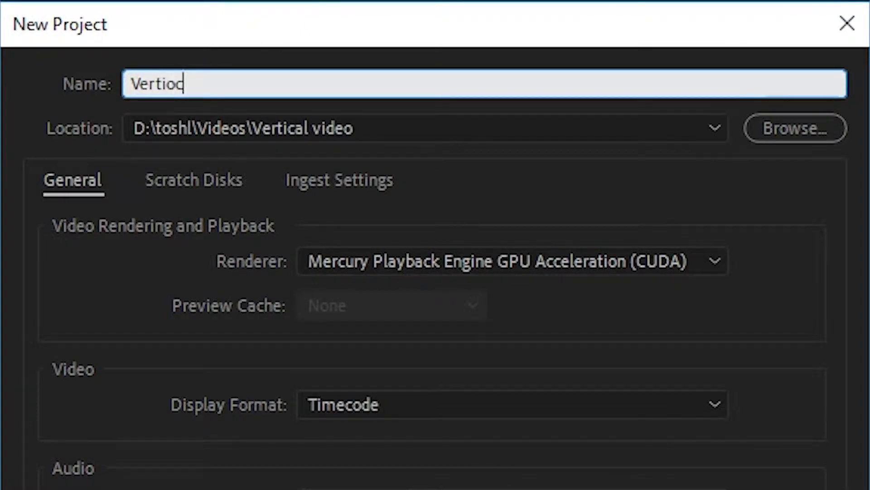
{"action": "key", "text": "BackSpace"}
{"action": "key", "text": "BackSpace"}
{"action": "type", "text": "cal Video"}
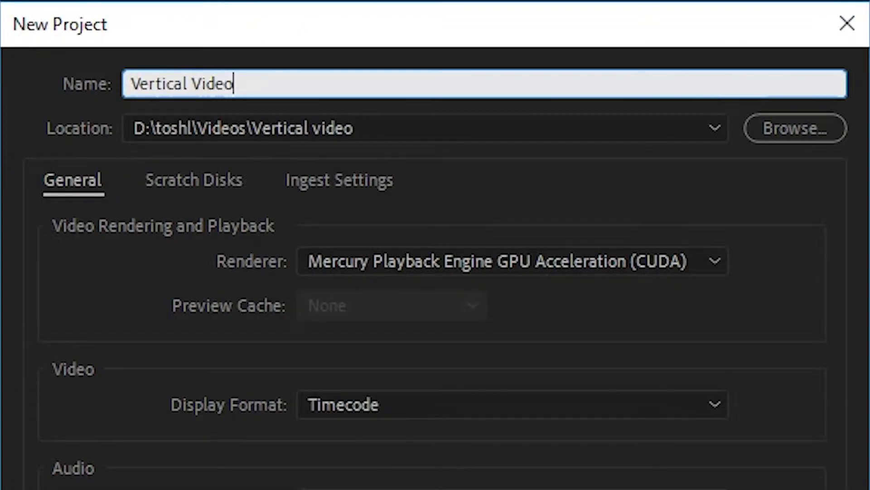
{"action": "left_click", "coordinate": [774, 136]}
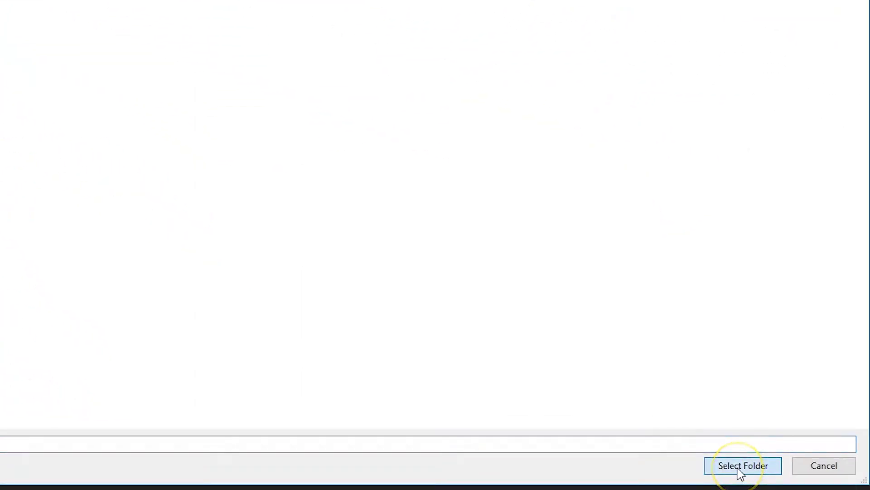
{"action": "left_click", "coordinate": [739, 470]}
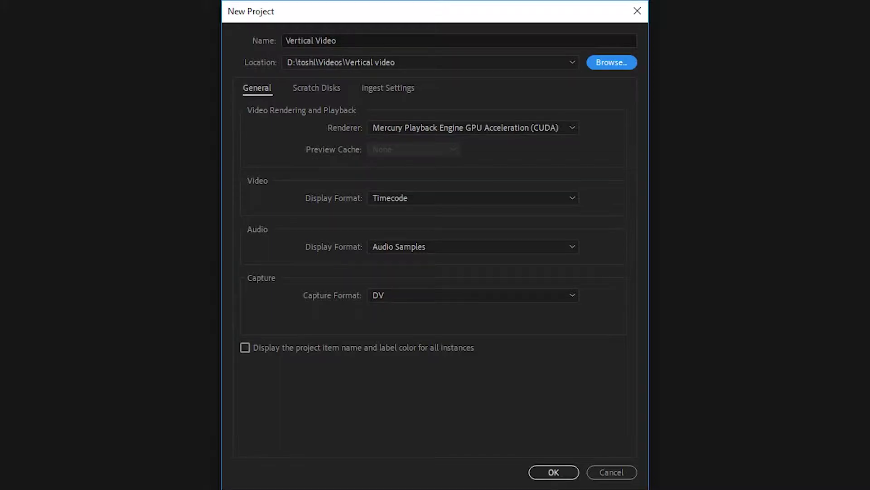
{"action": "left_click", "coordinate": [552, 473]}
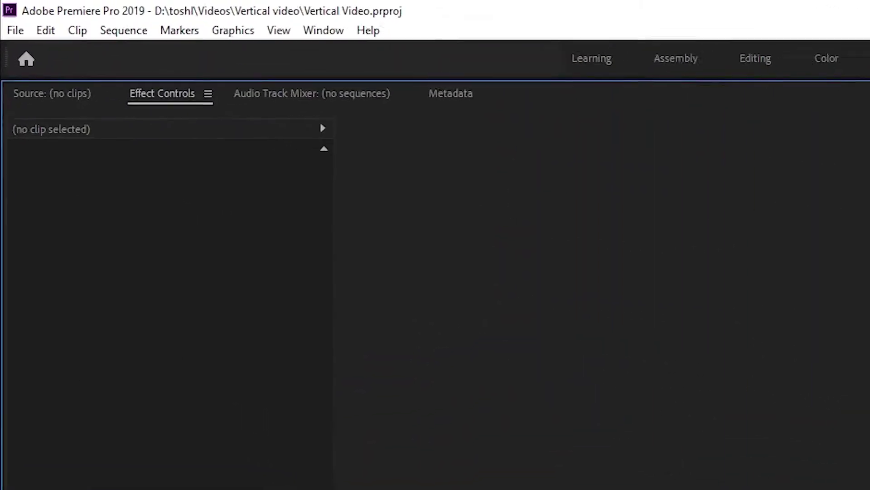
Start a new sequence from the Digital SLR 1080p > DSLR 1080p30 preset and view its Settings tab
{"action": "left_click", "coordinate": [21, 51]}
{"action": "mouse_move", "coordinate": [101, 87]}
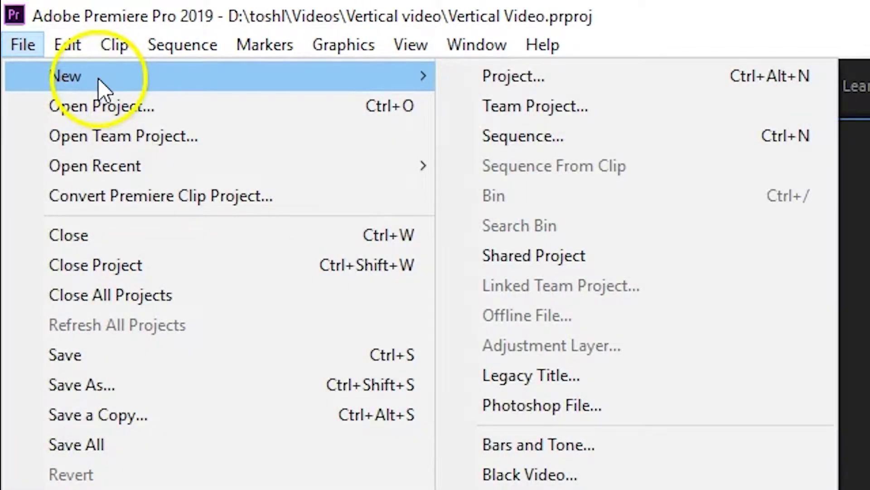
{"action": "left_click", "coordinate": [525, 139]}
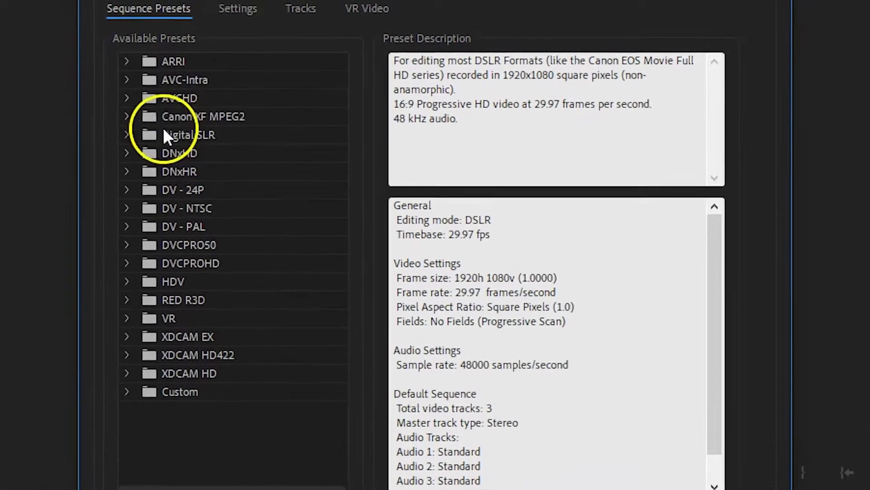
{"action": "left_click", "coordinate": [29, 178]}
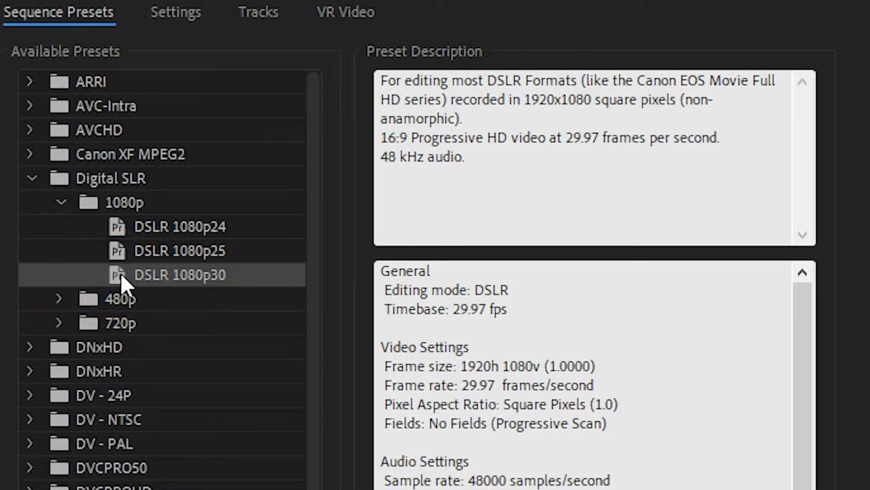
{"action": "left_click", "coordinate": [156, 224]}
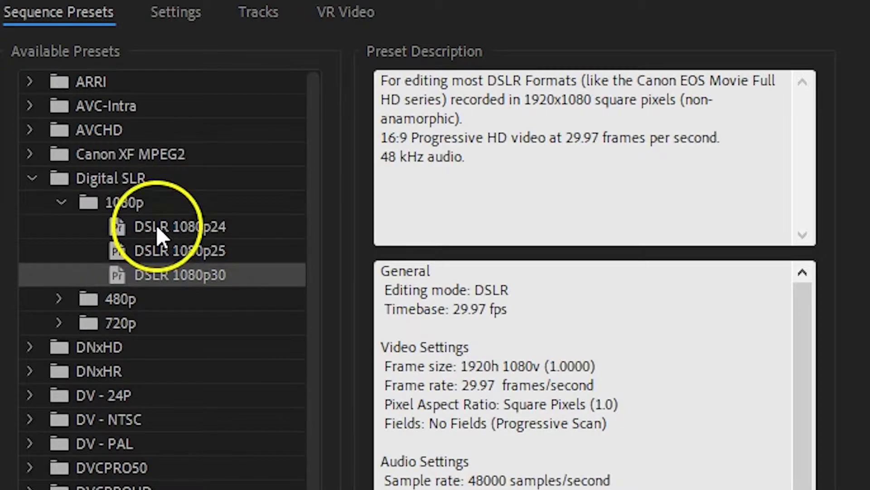
{"action": "left_click", "coordinate": [183, 12]}
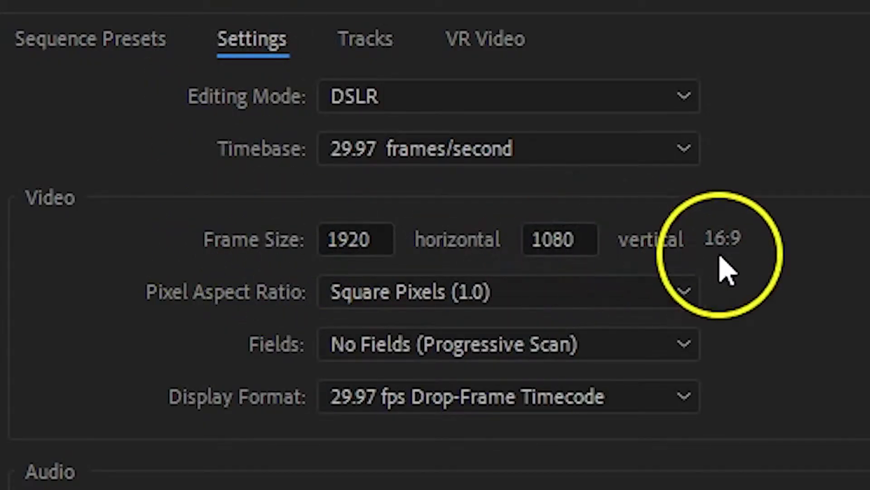
Set the sequence Frame Size to 1080 horizontal by 1920 vertical
{"action": "double_click", "coordinate": [386, 241]}
{"action": "type", "text": "1080"}
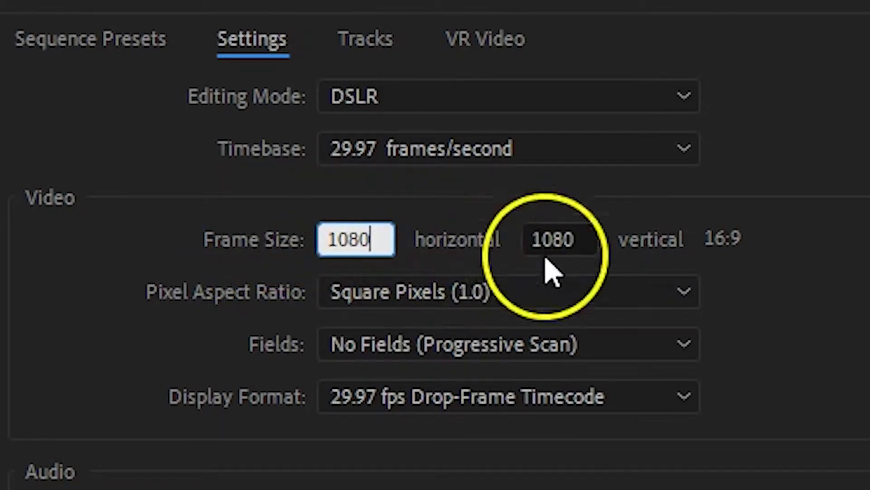
{"action": "double_click", "coordinate": [547, 238]}
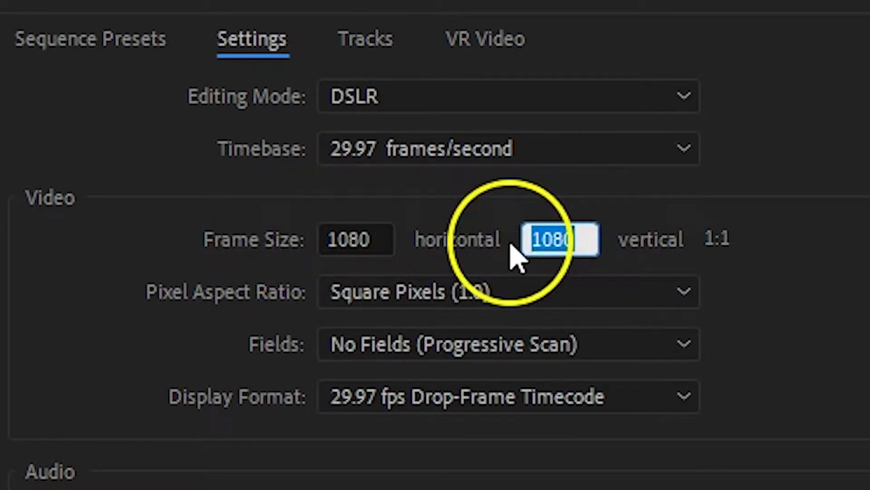
{"action": "type", "text": "1920"}
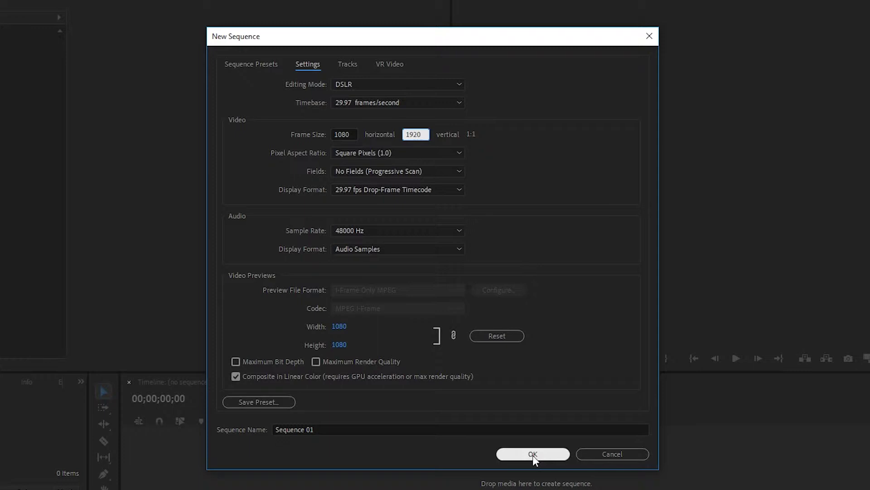
Save the settings as the 'Full HD Vertical Video' preset and create Sequence 01 from it
{"action": "left_click", "coordinate": [276, 402]}
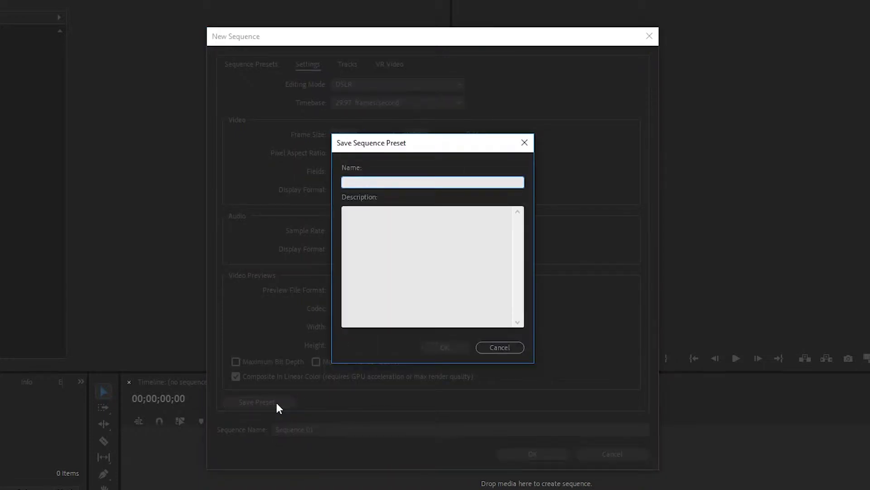
{"action": "type", "text": "Ful"}
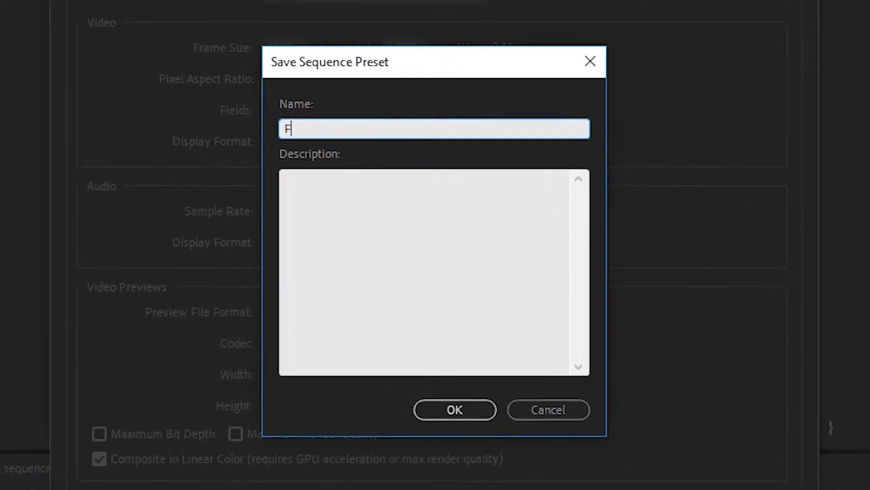
{"action": "type", "text": "l"}
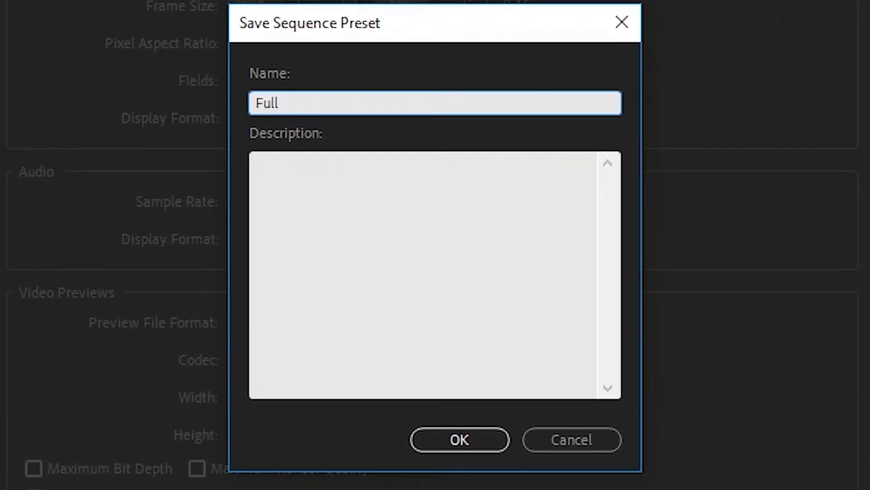
{"action": "type", "text": " HD Vertical Video"}
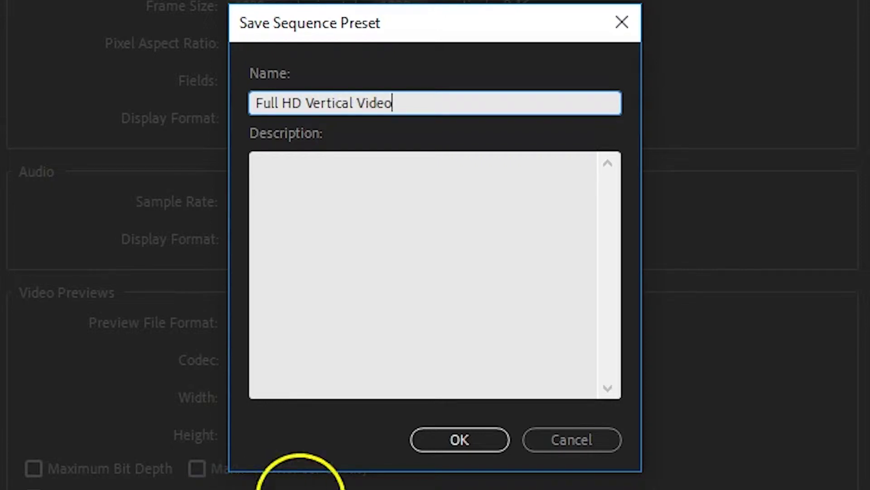
{"action": "left_click", "coordinate": [457, 439]}
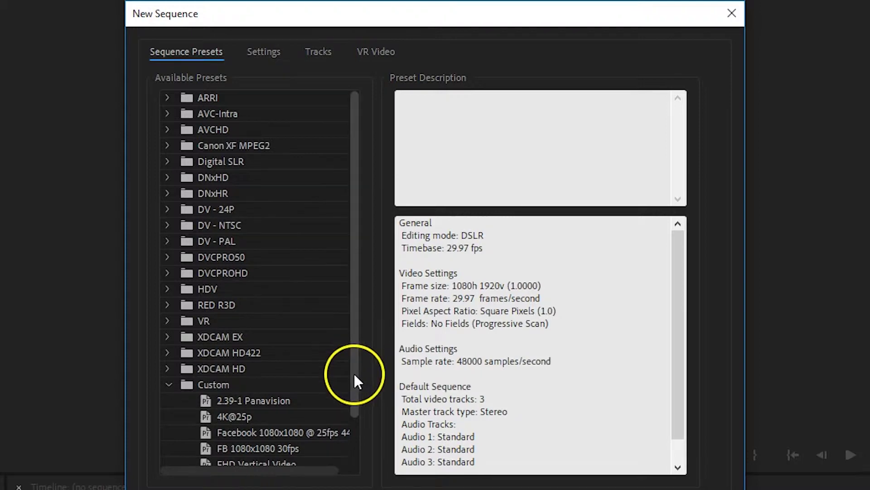
{"action": "left_click_drag", "start_coordinate": [354, 362], "coordinate": [356, 456]}
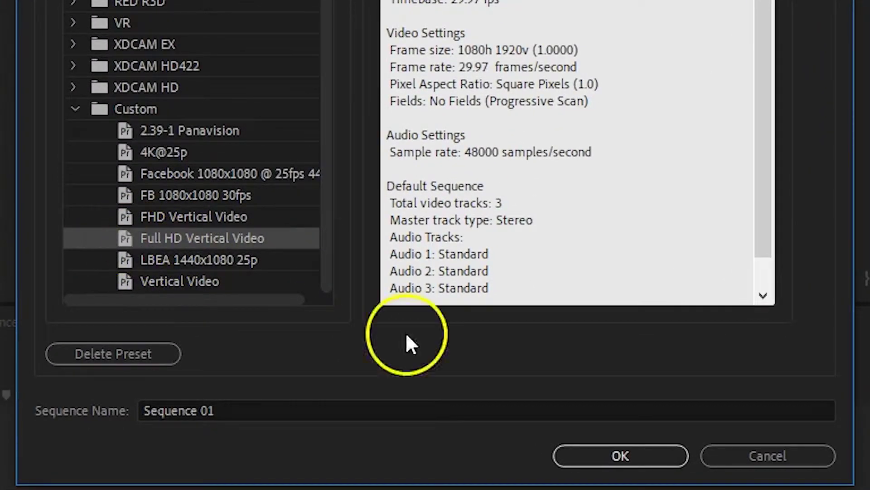
{"action": "left_click", "coordinate": [633, 456]}
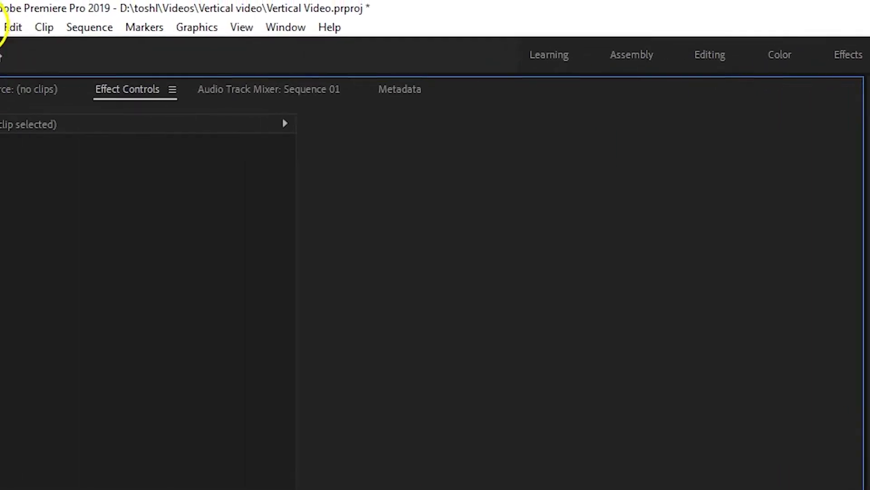
Import 7I8A2627.MP4 and drag it from the Project panel onto the Sequence 01 timeline
{"action": "left_click", "coordinate": [11, 29]}
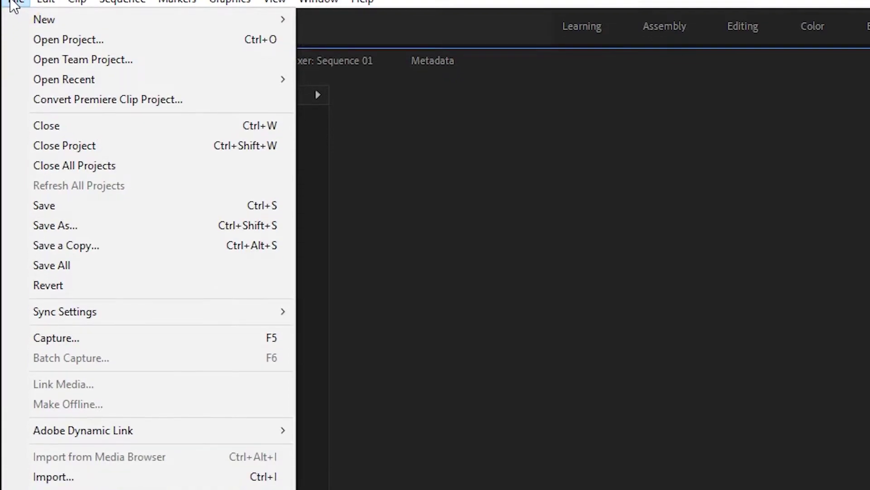
{"action": "left_click", "coordinate": [78, 419]}
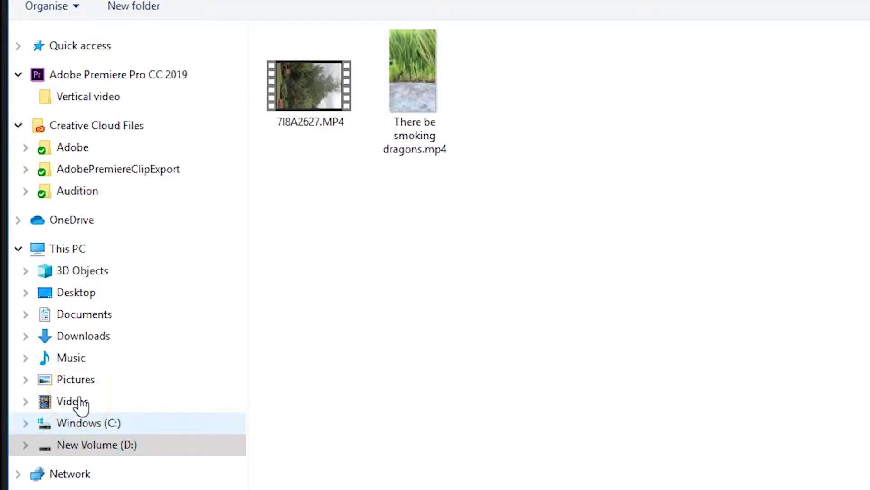
{"action": "left_click", "coordinate": [309, 85]}
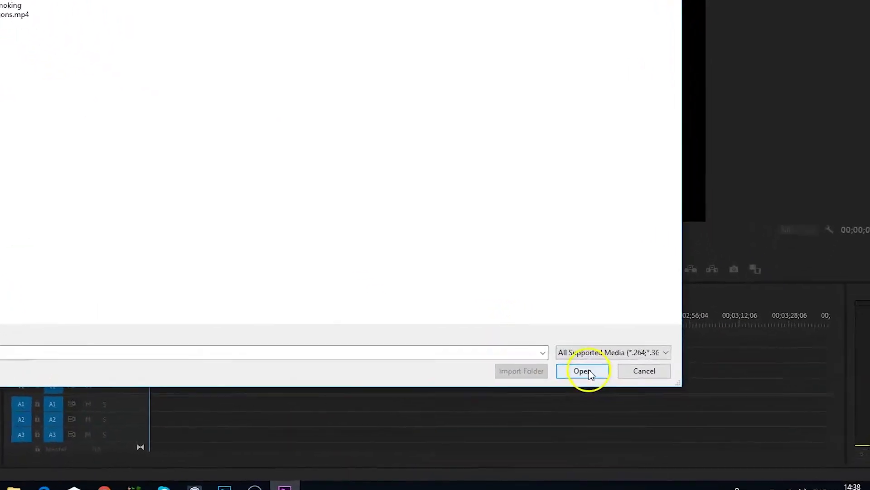
{"action": "left_click", "coordinate": [589, 372]}
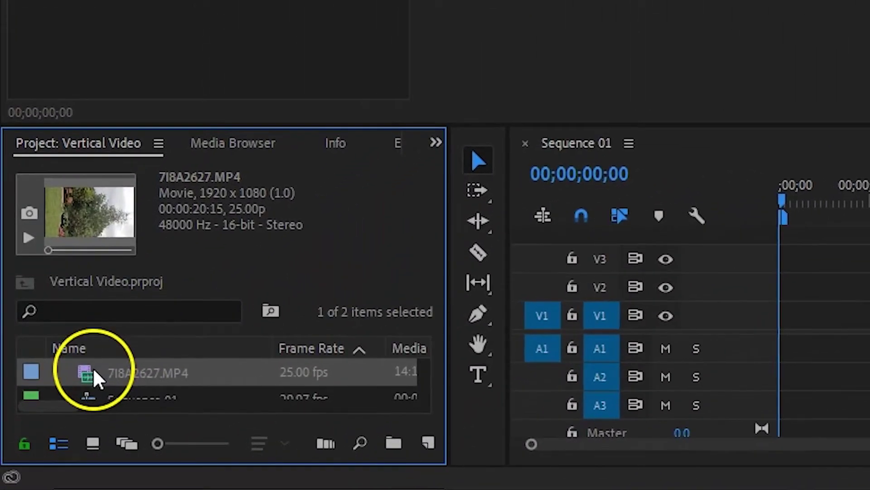
{"action": "left_click_drag", "start_coordinate": [93, 367], "coordinate": [816, 330]}
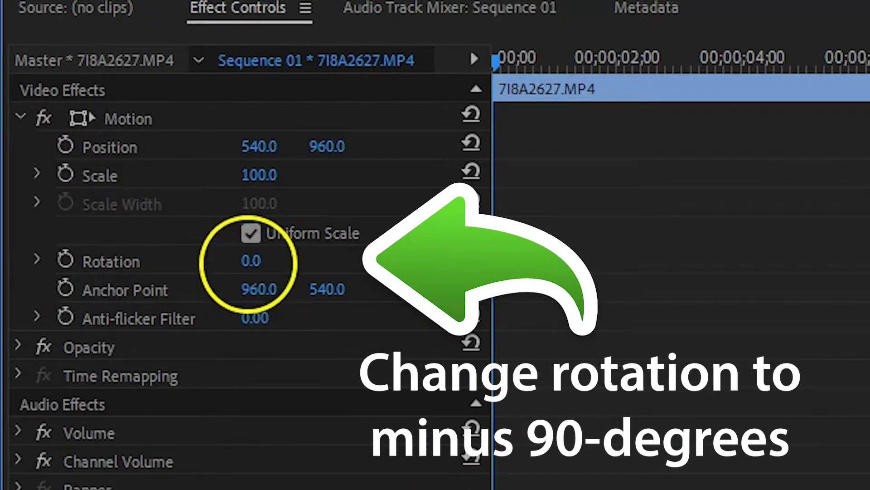
Set the clip's Motion Rotation to -90 in Effect Controls
{"action": "left_click", "coordinate": [252, 260]}
{"action": "type", "text": "-90"}
{"action": "key", "text": "Return"}
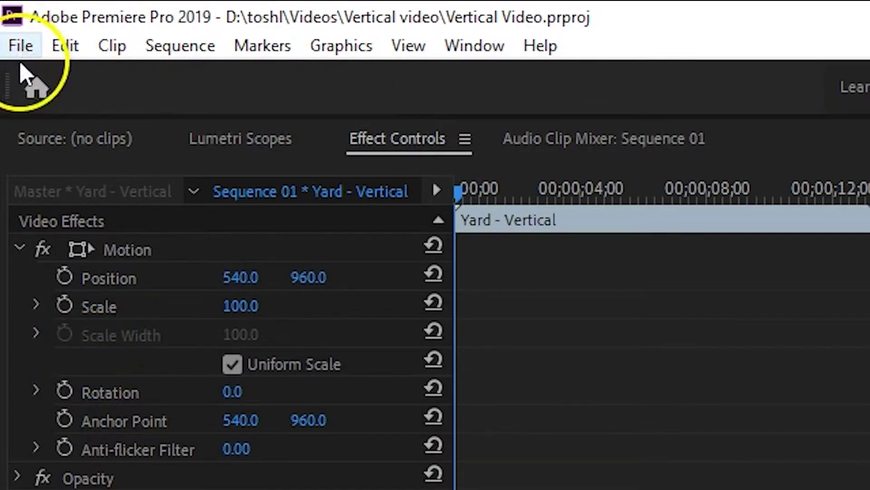
Open the Export Media settings and expand the H.264 Preset list
{"action": "left_click", "coordinate": [17, 46]}
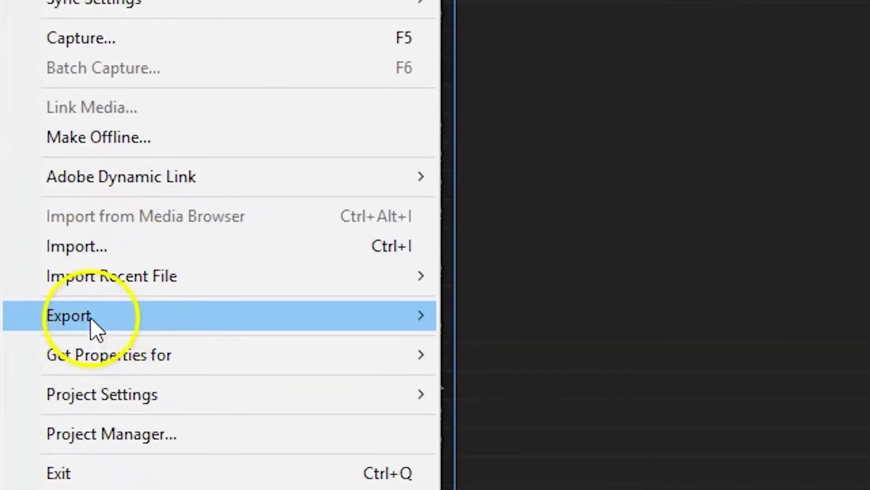
{"action": "mouse_move", "coordinate": [94, 326]}
{"action": "left_click", "coordinate": [500, 325]}
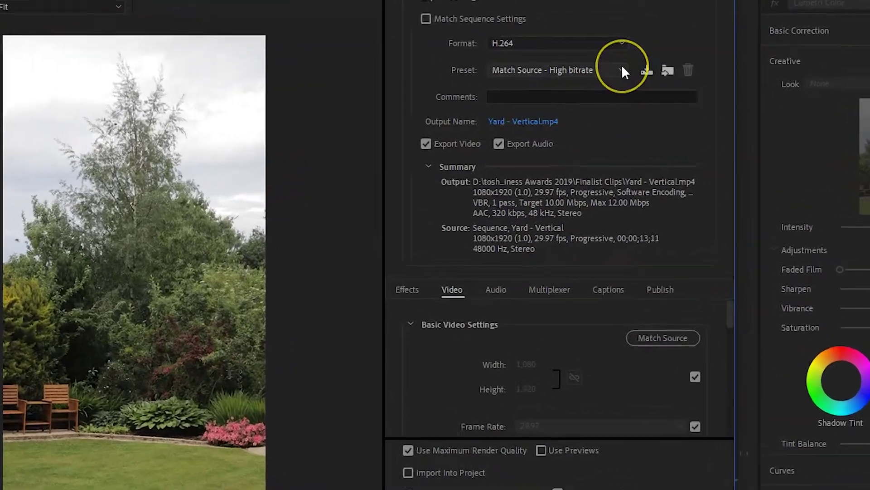
{"action": "left_click", "coordinate": [663, 85]}
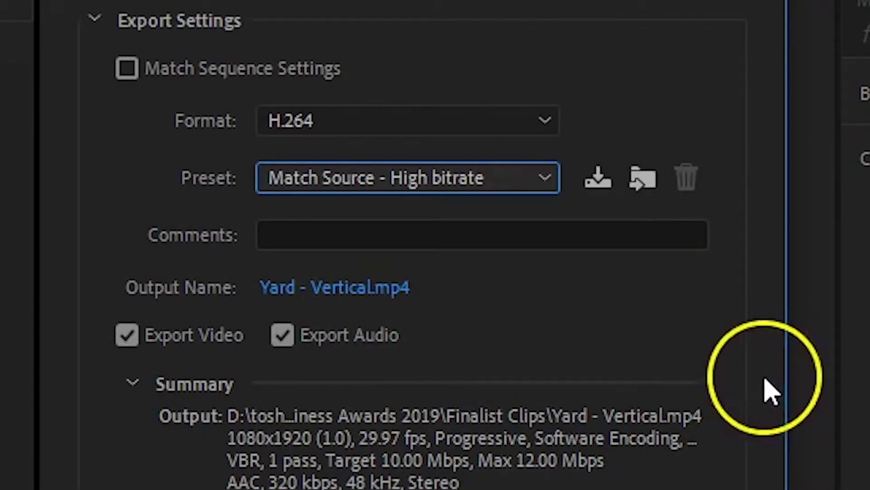
Set Bitrate Encoding to VBR, 2 pass with Target Bitrate 8 and Maximum Bitrate 10 Mbps
{"action": "scroll", "coordinate": [786, 247], "scroll_direction": "down", "scroll_amount": 3}
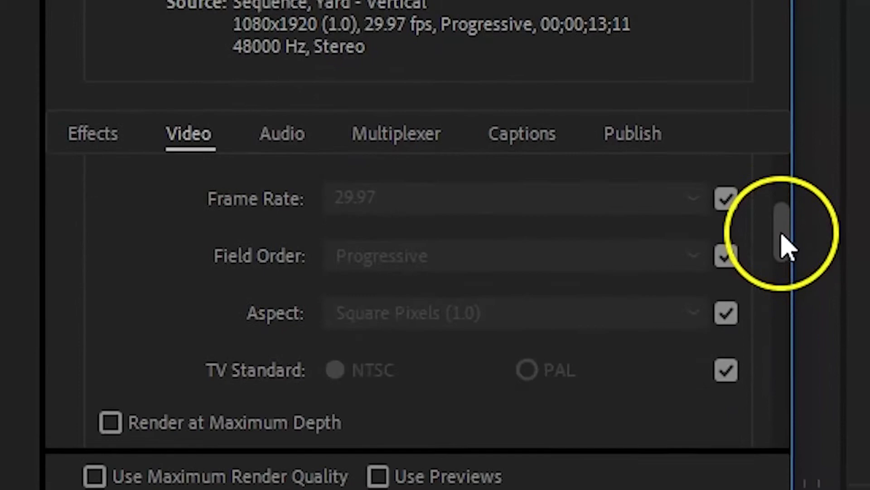
{"action": "left_click_drag", "start_coordinate": [786, 247], "coordinate": [794, 370]}
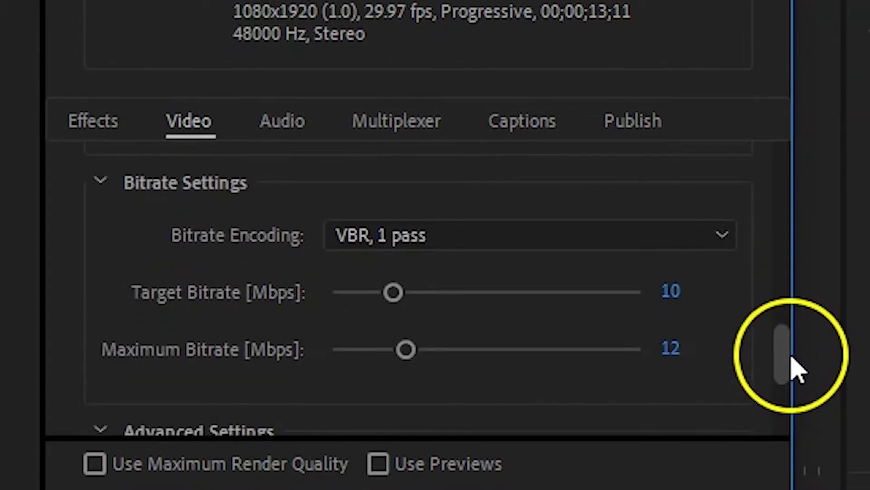
{"action": "left_click", "coordinate": [737, 244]}
{"action": "left_click", "coordinate": [424, 352]}
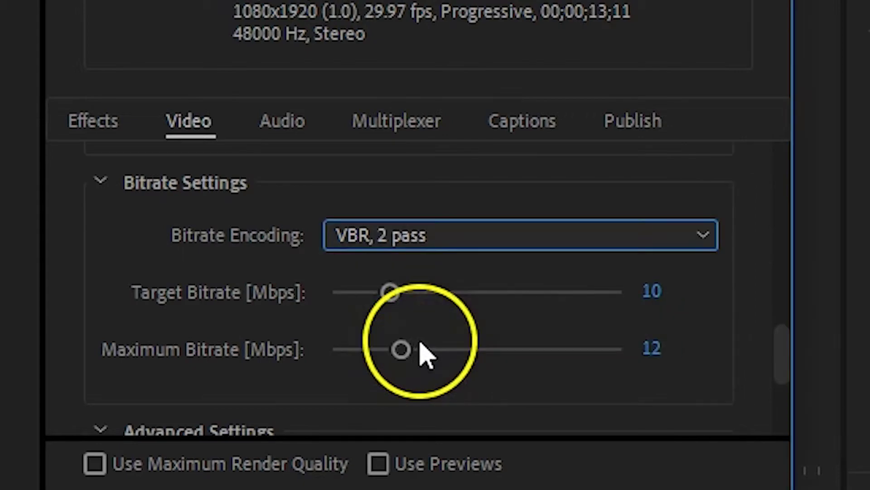
{"action": "scroll", "coordinate": [784, 358], "scroll_direction": "down", "scroll_amount": 1}
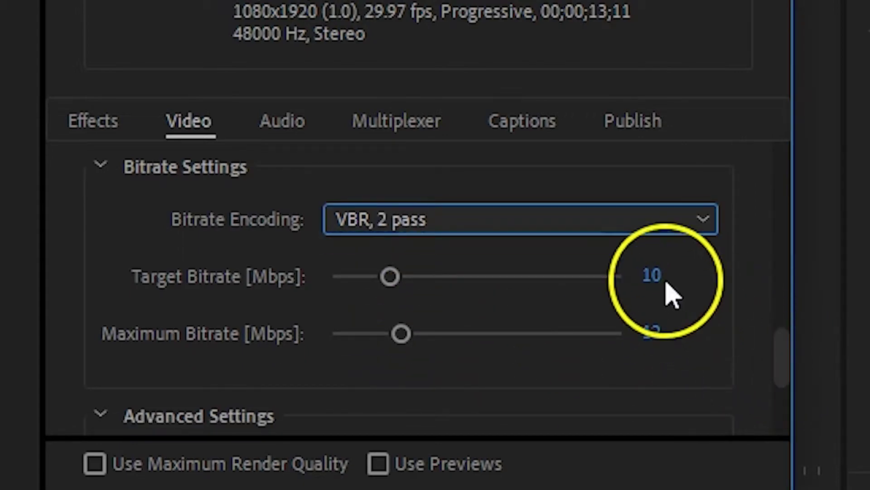
{"action": "left_click", "coordinate": [651, 277]}
{"action": "type", "text": "8"}
{"action": "key", "text": "Return"}
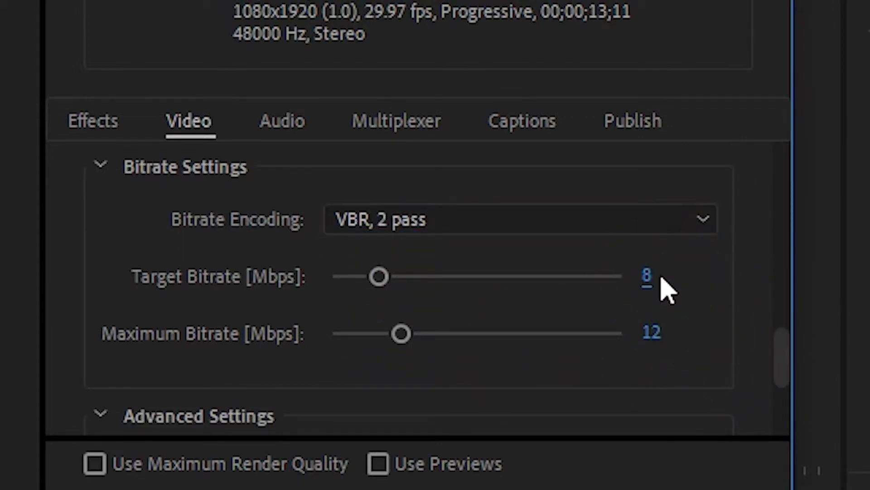
{"action": "left_click", "coordinate": [653, 335]}
{"action": "type", "text": "10"}
{"action": "key", "text": "Return"}
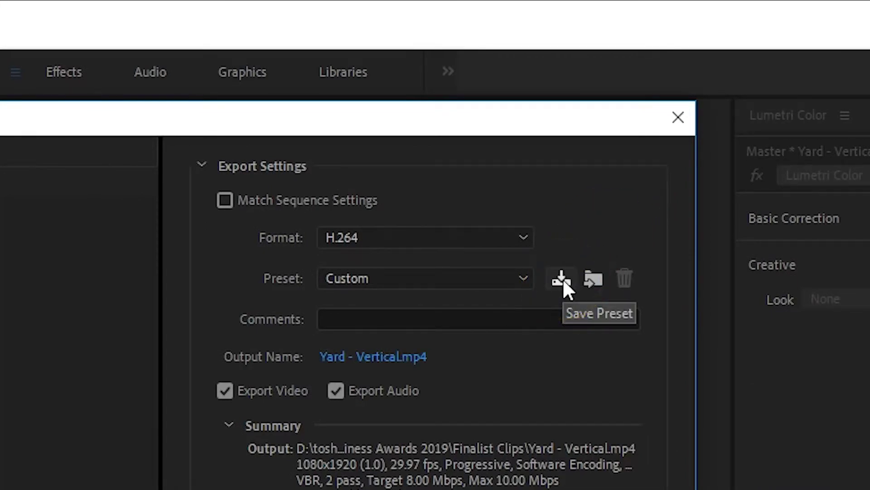
Save the current export settings as the preset 'Vertical Video 30fps'
{"action": "left_click", "coordinate": [562, 279]}
{"action": "type", "text": "Vertical Video"}
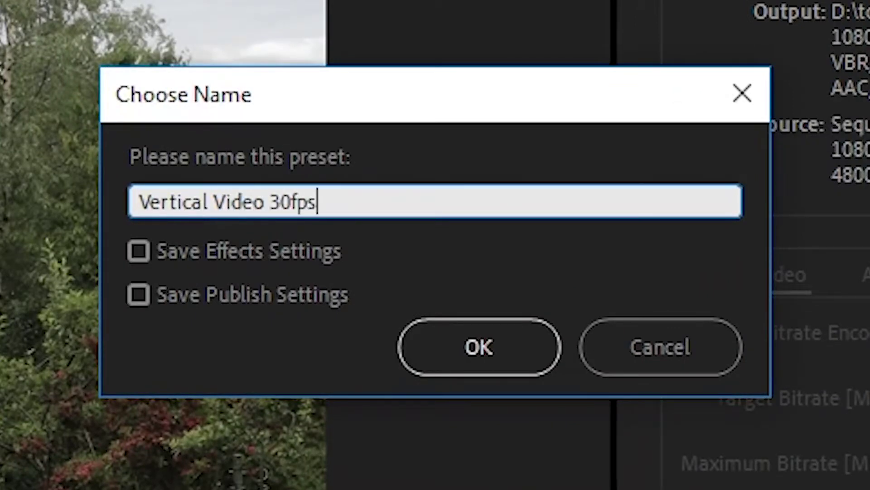
{"action": "type", "text": " 30fps"}
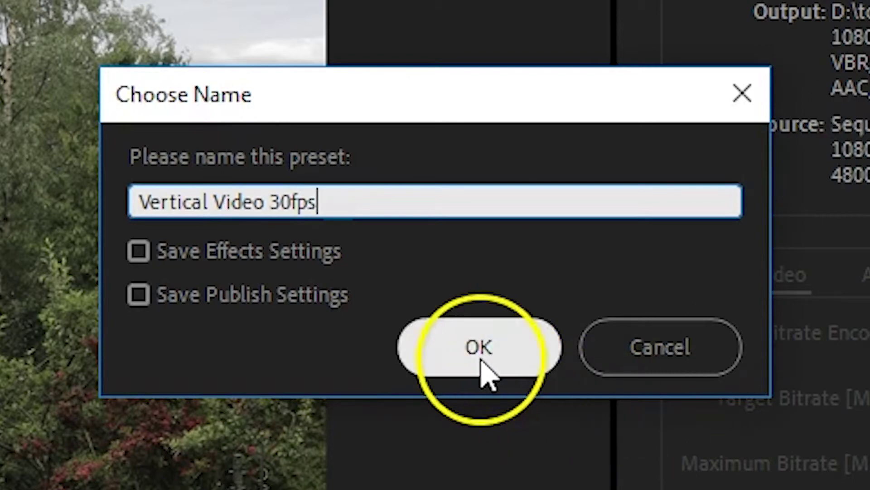
{"action": "left_click", "coordinate": [480, 351]}
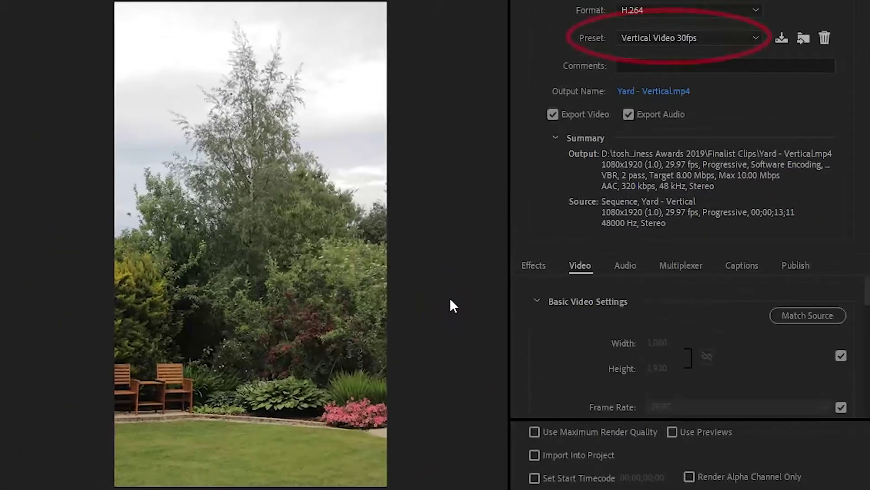